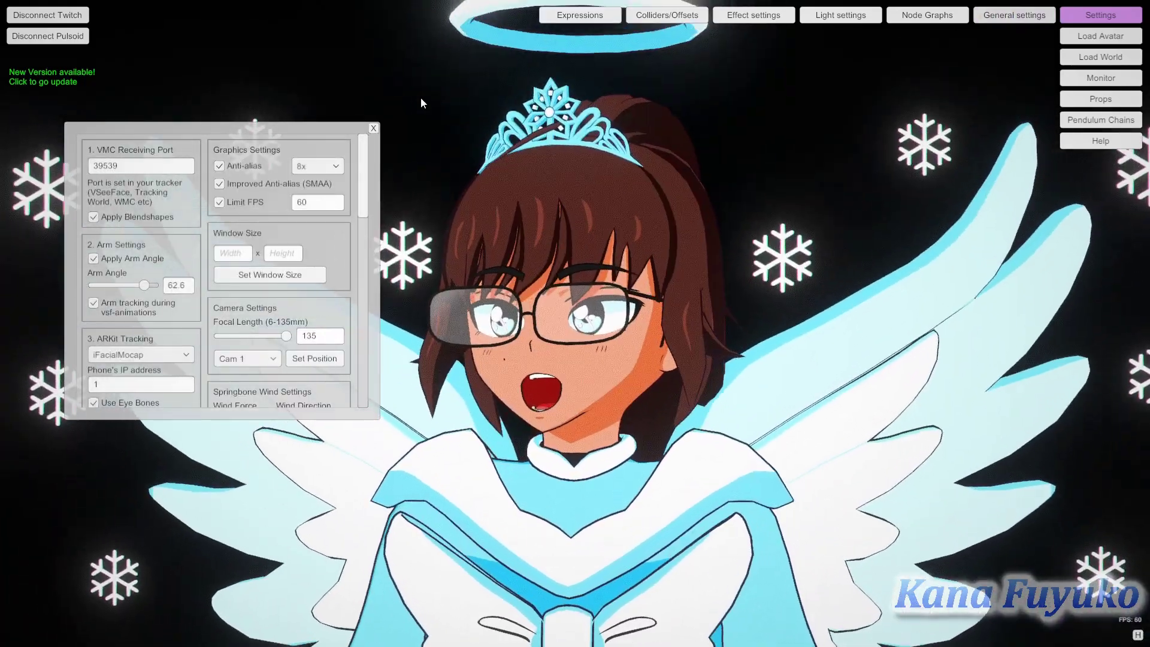
- Reposition the settings window beside the avatar
left_click_drag(360, 130, 372, 298)
left_click_drag(378, 392, 365, 446)
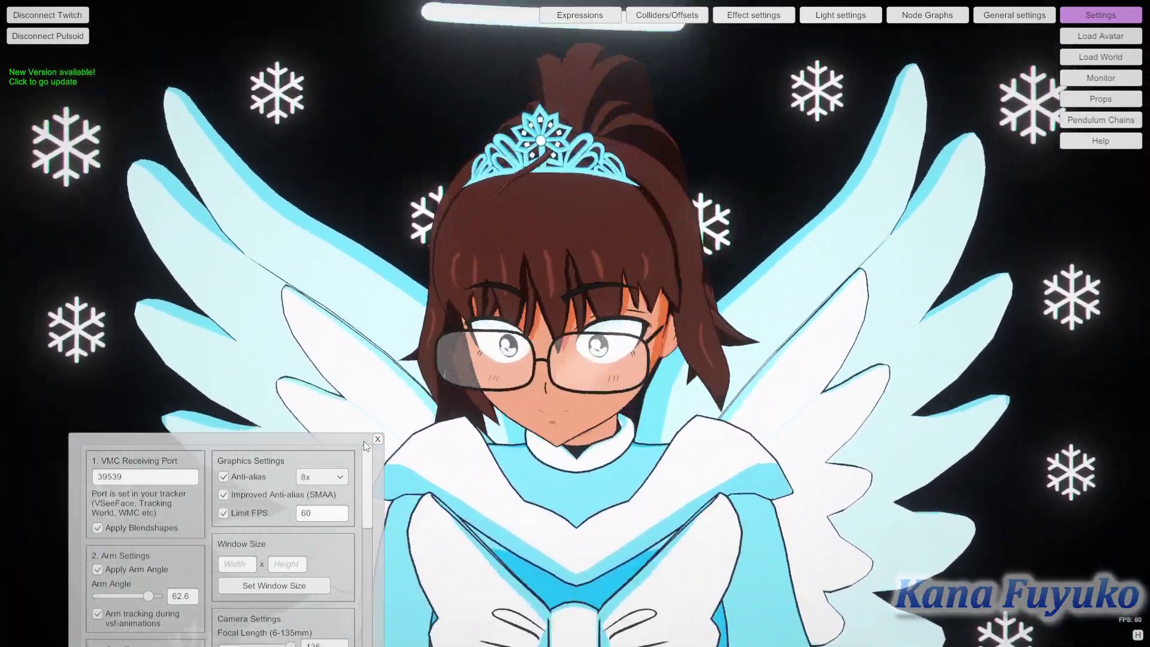
left_click_drag(364, 441, 369, 454)
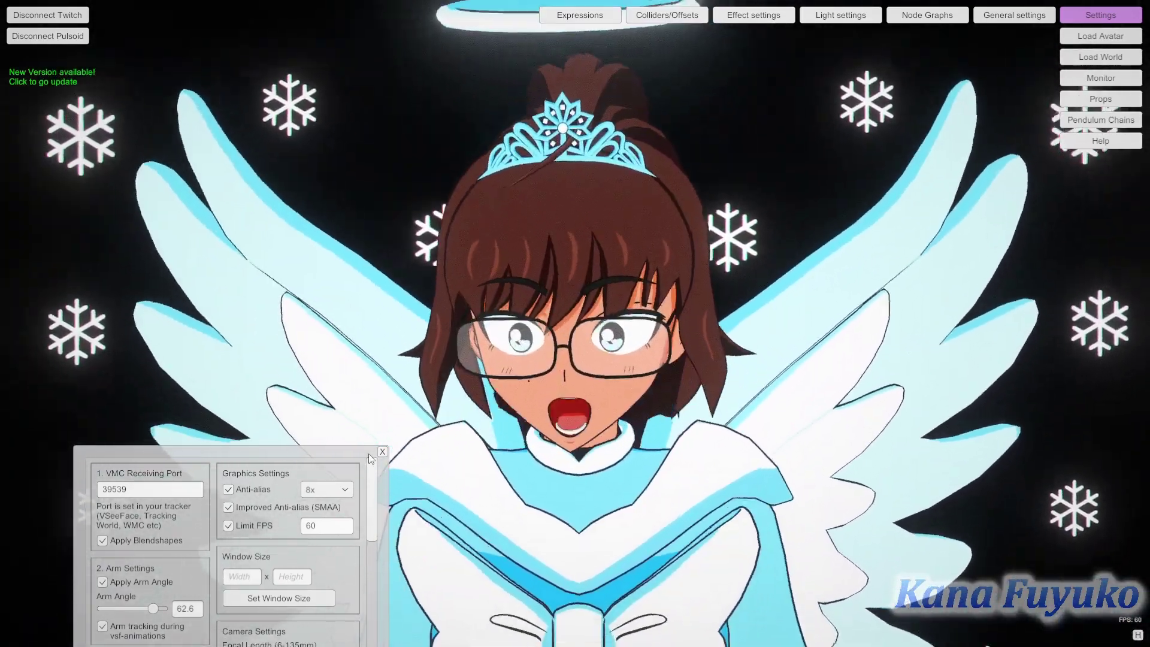
left_click_drag(369, 454, 392, 160)
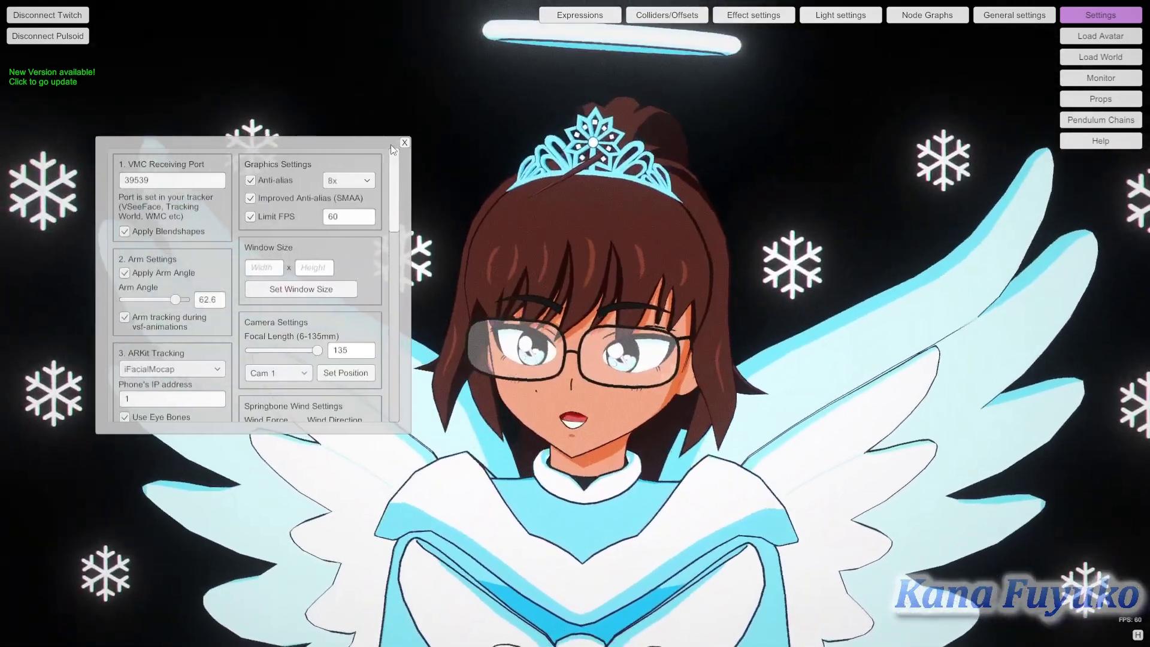
- Look through the settings from the arm and ARKit tracking sections down to Leap Motion and WebSockets
scroll(199, 306, "down", 2)
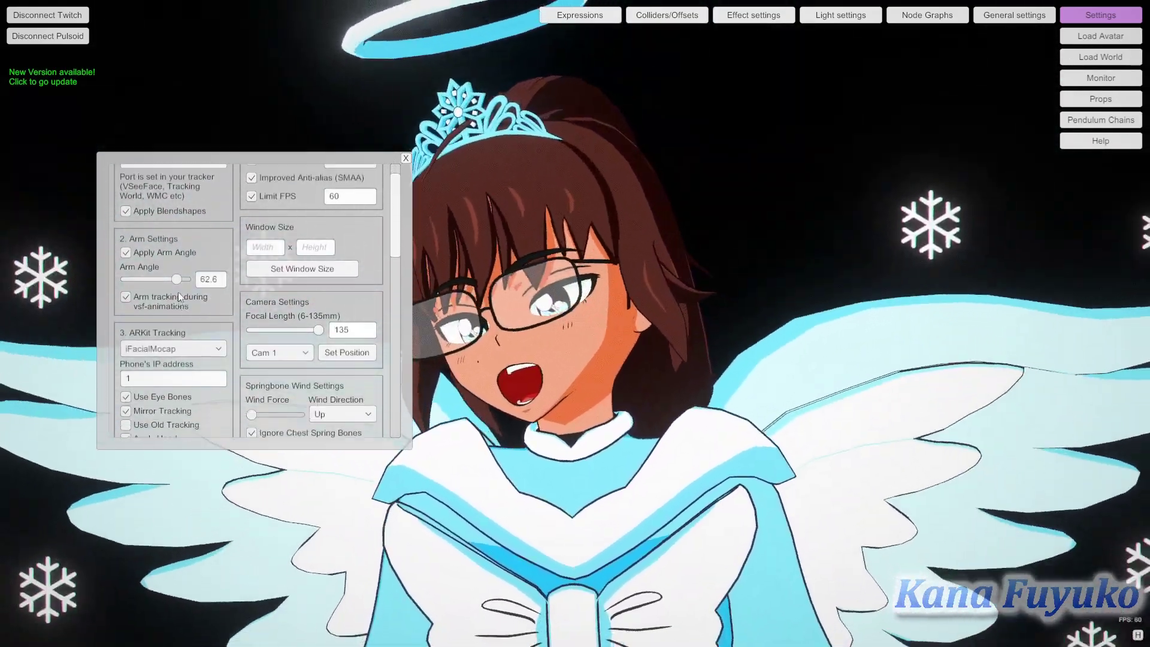
scroll(173, 290, "down", 2)
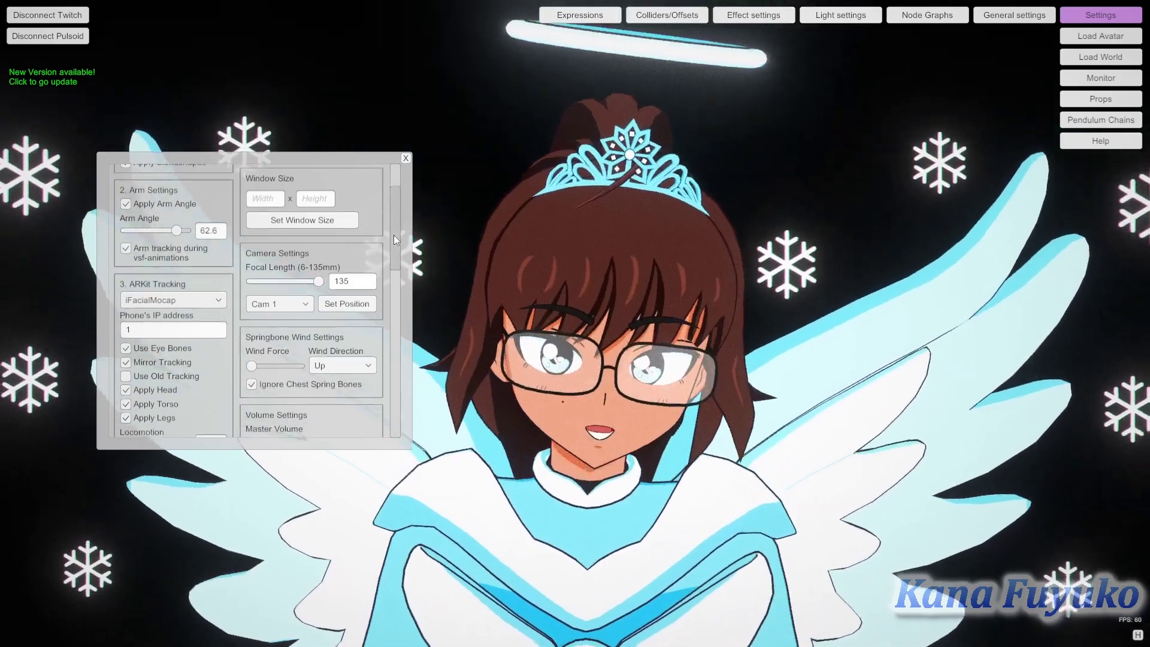
left_click_drag(394, 235, 354, 362)
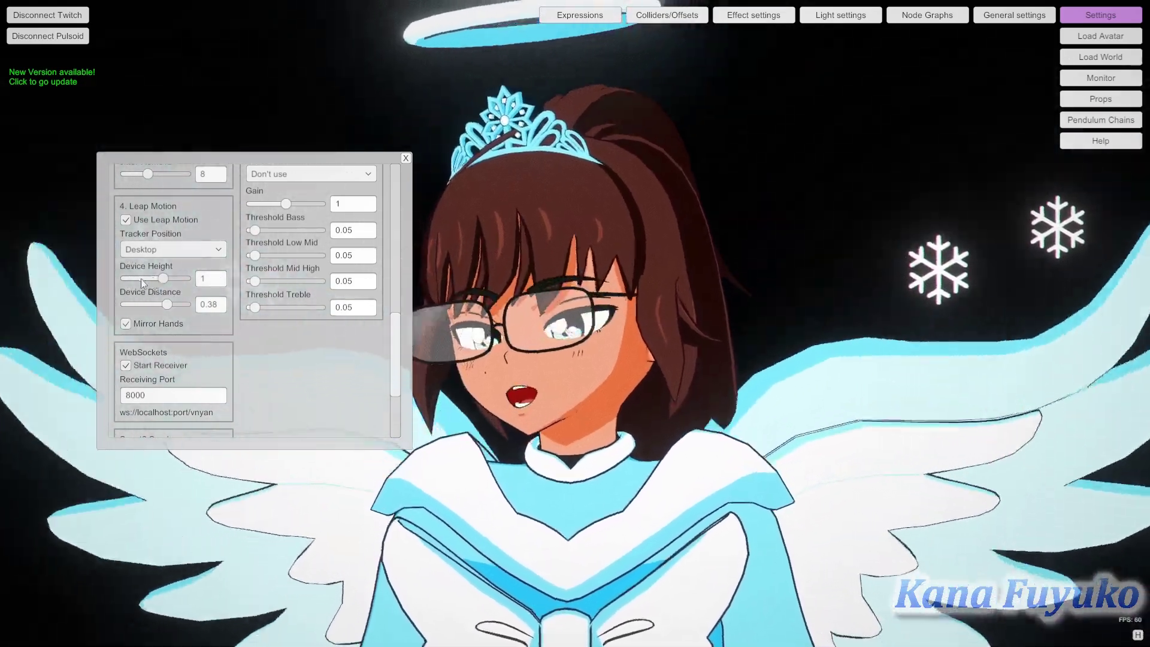
scroll(190, 240, "up", 3)
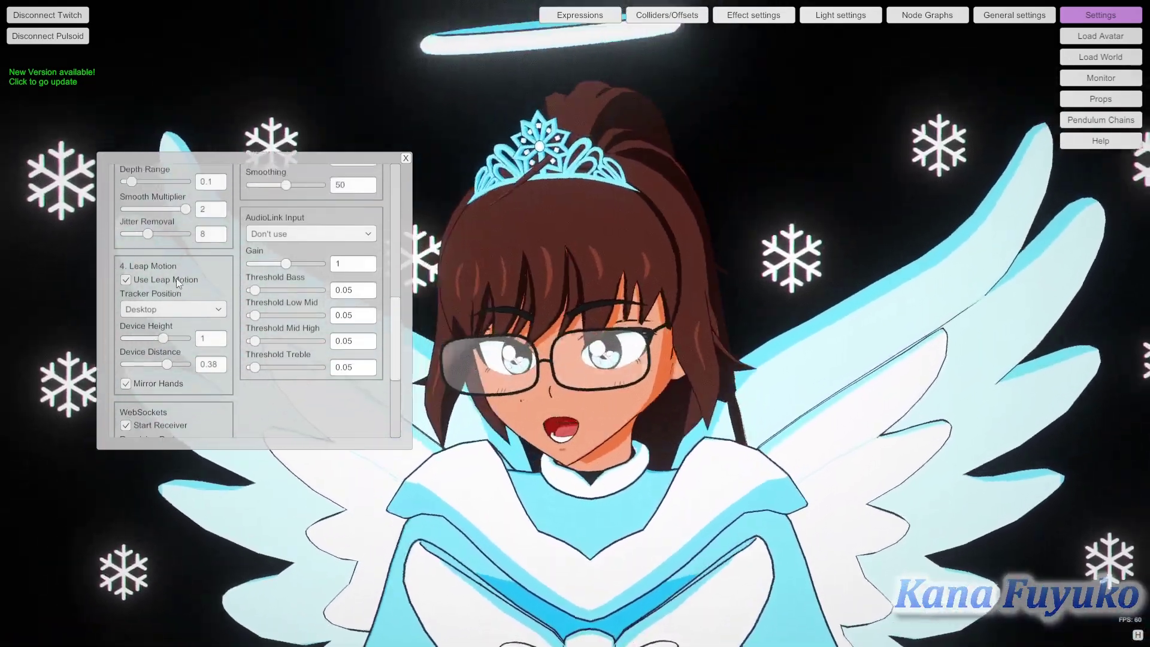
scroll(192, 263, "up", 5)
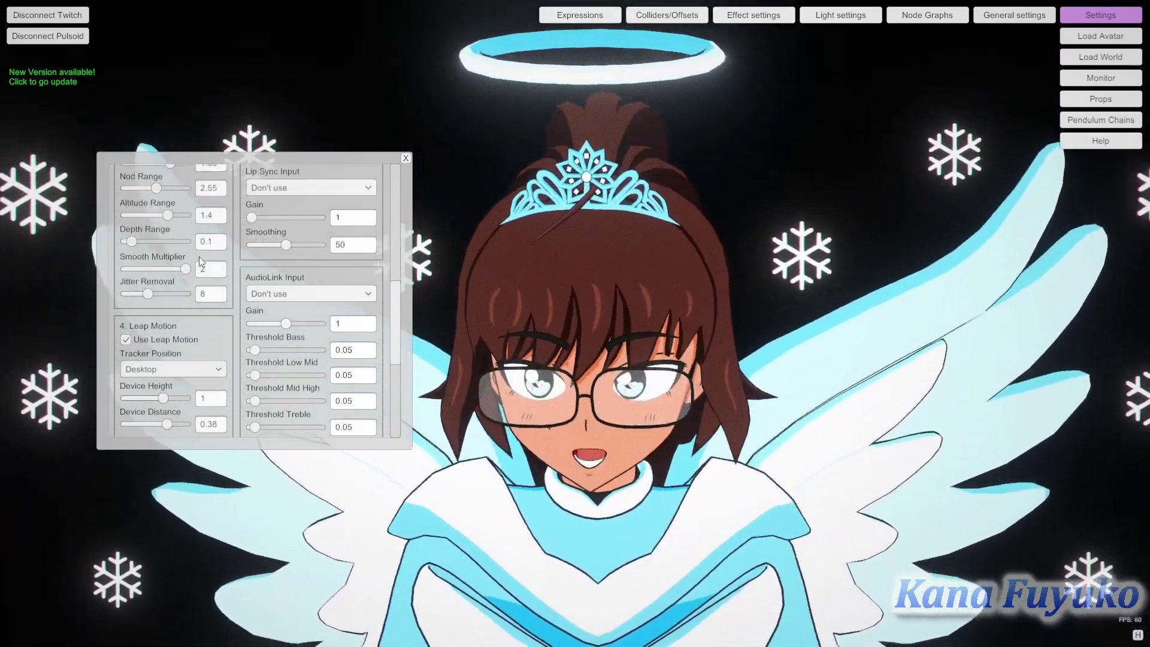
scroll(203, 259, "up", 8)
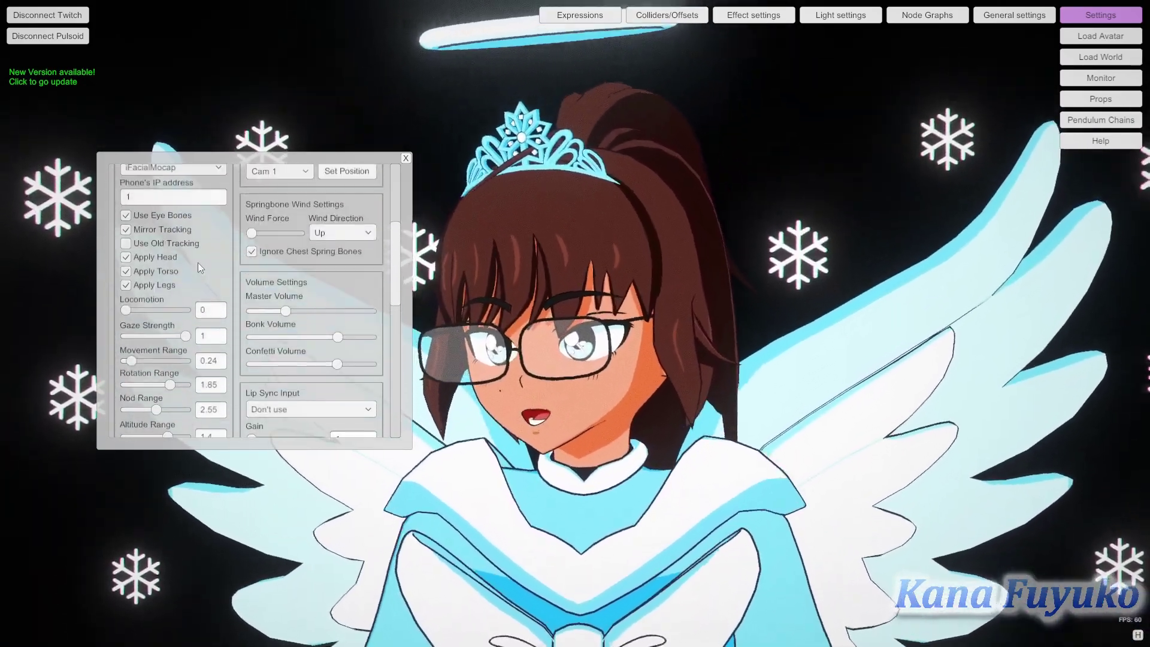
- Review the available ARKit tracking sources, keeping iFacialMocap selected
scroll(198, 259, "up", 1)
left_click(182, 252)
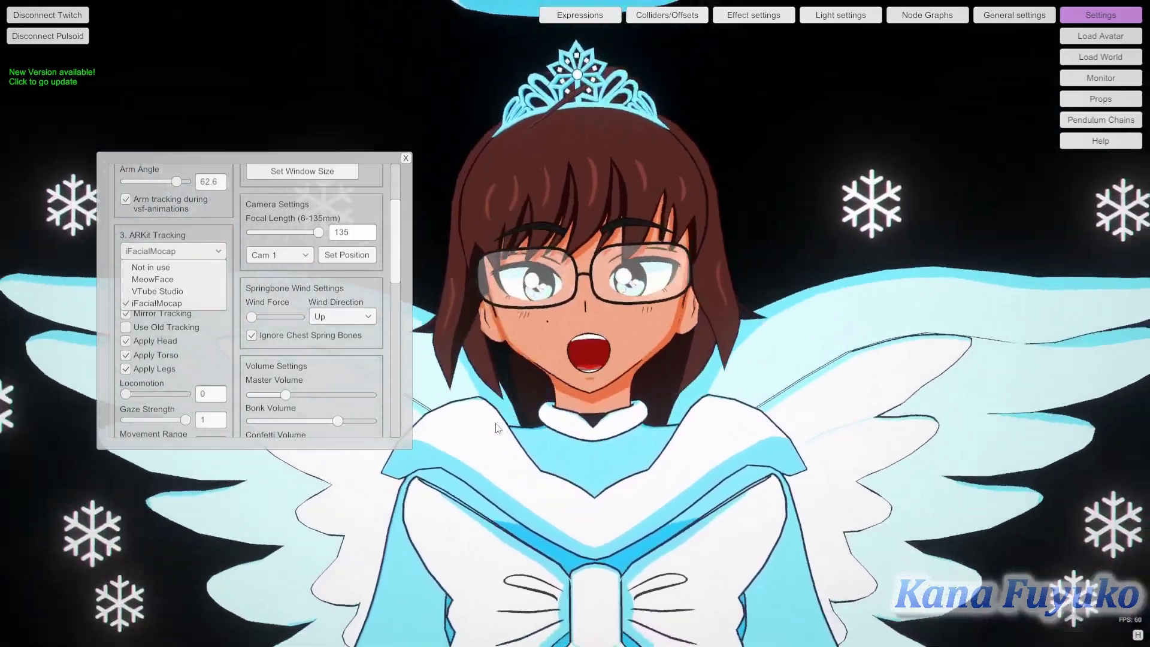
left_click(155, 303)
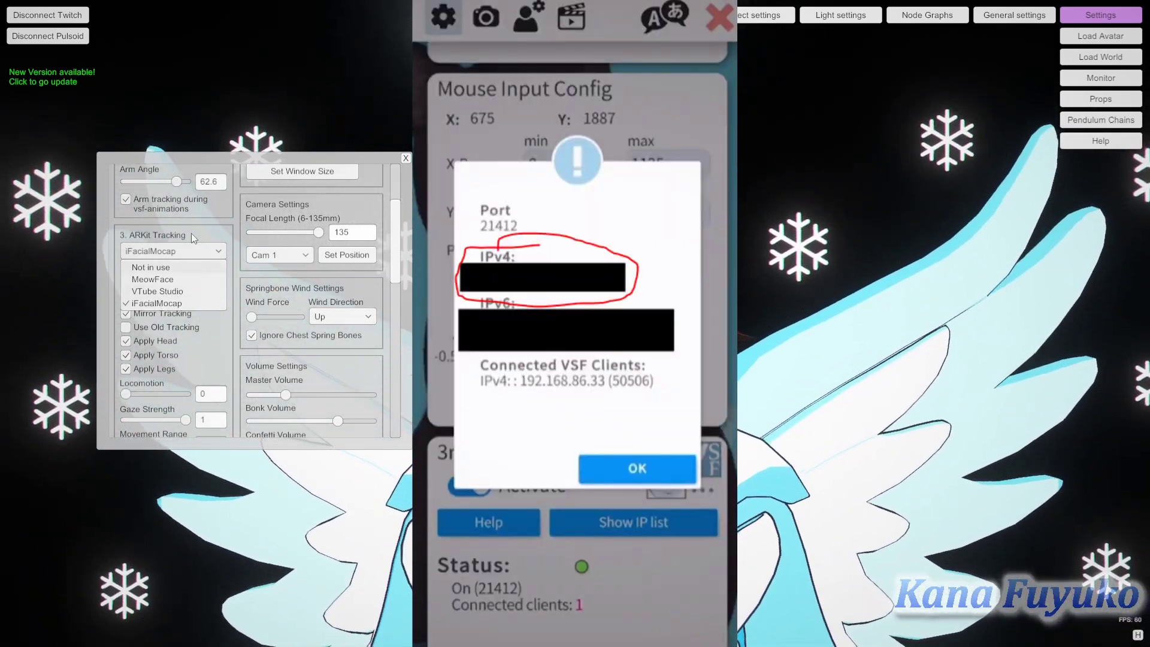
left_click(190, 247)
- Try a random placeholder number as the phone's IP address, and restore the field to 1
left_click(163, 281)
type("1")
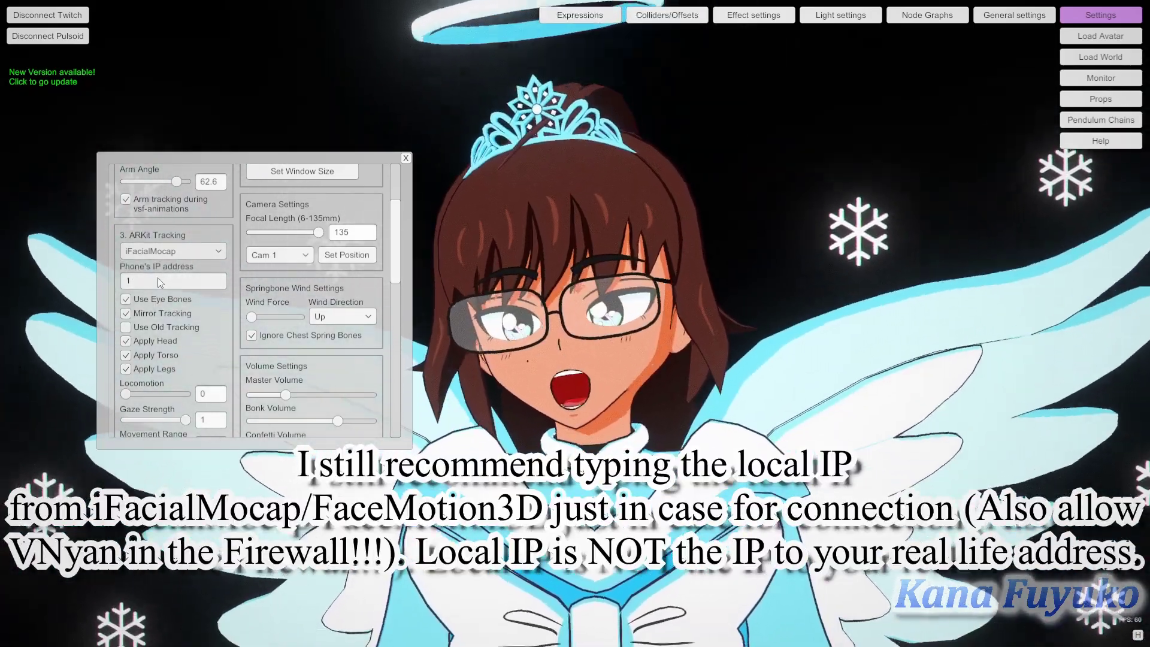
type("43578")
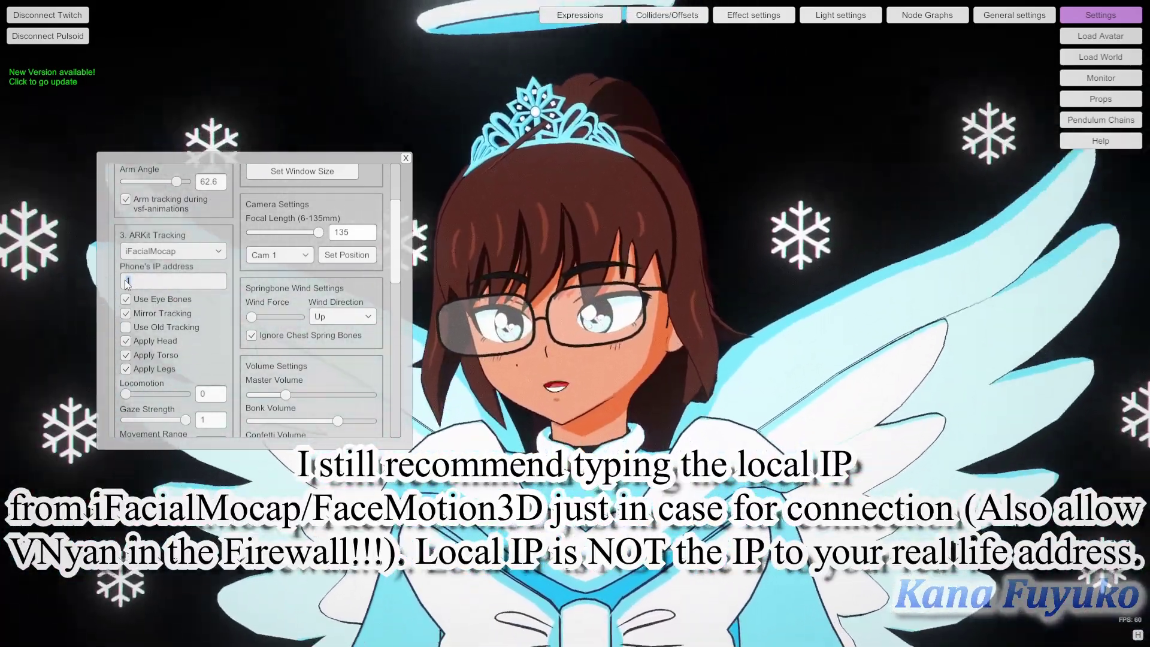
type("234879738245")
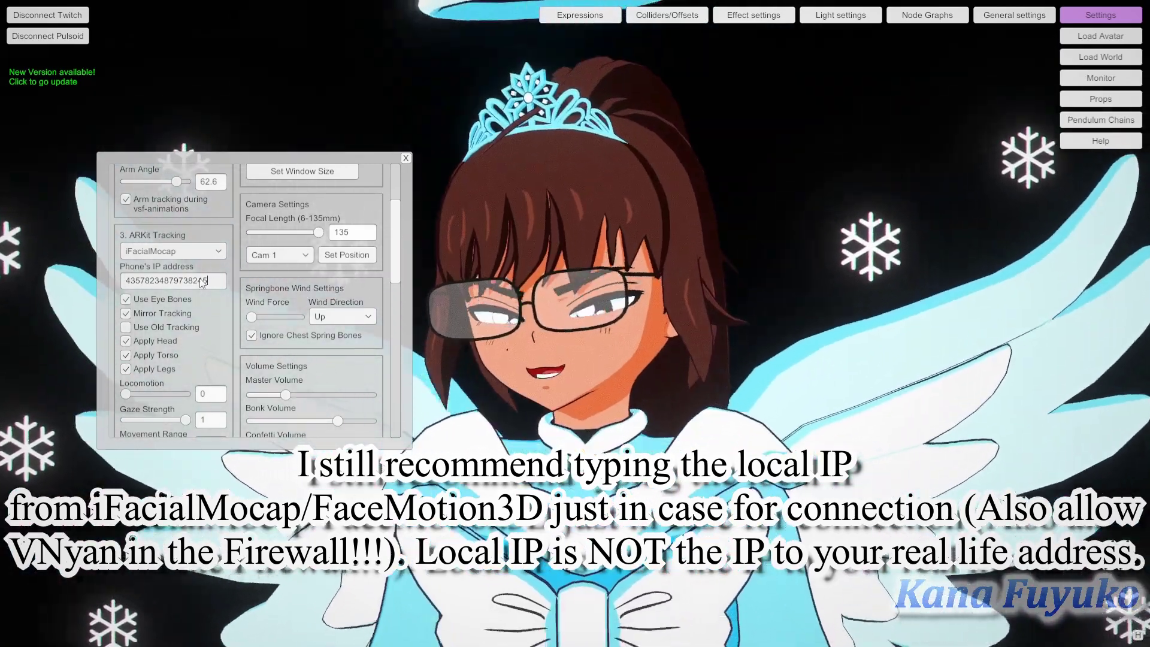
key("ctrl+a")
key("BackSpace")
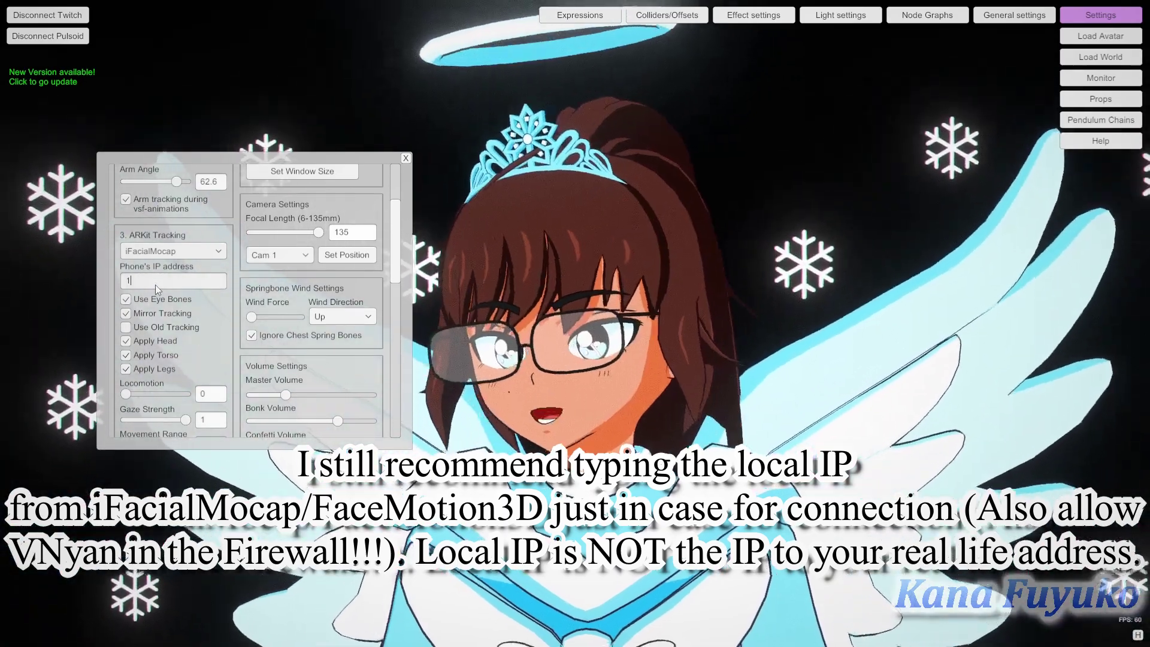
type("1")
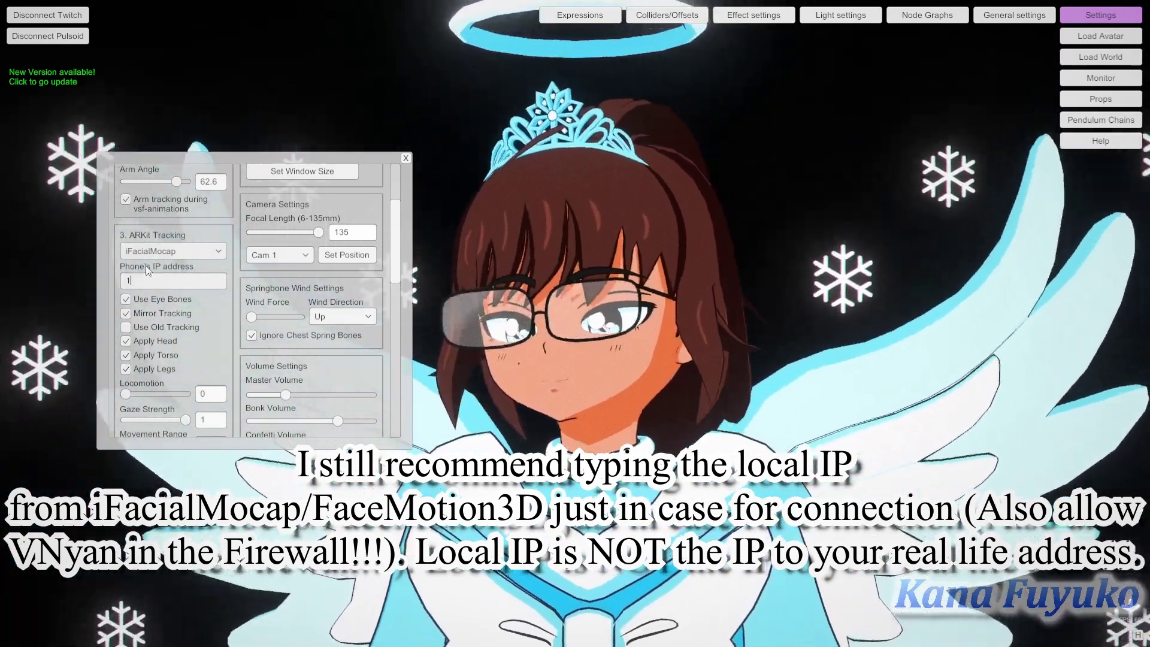
- Recheck the ARKit source list with iFacialMocap chosen and view the tracking checkboxes beneath it
left_click(167, 253)
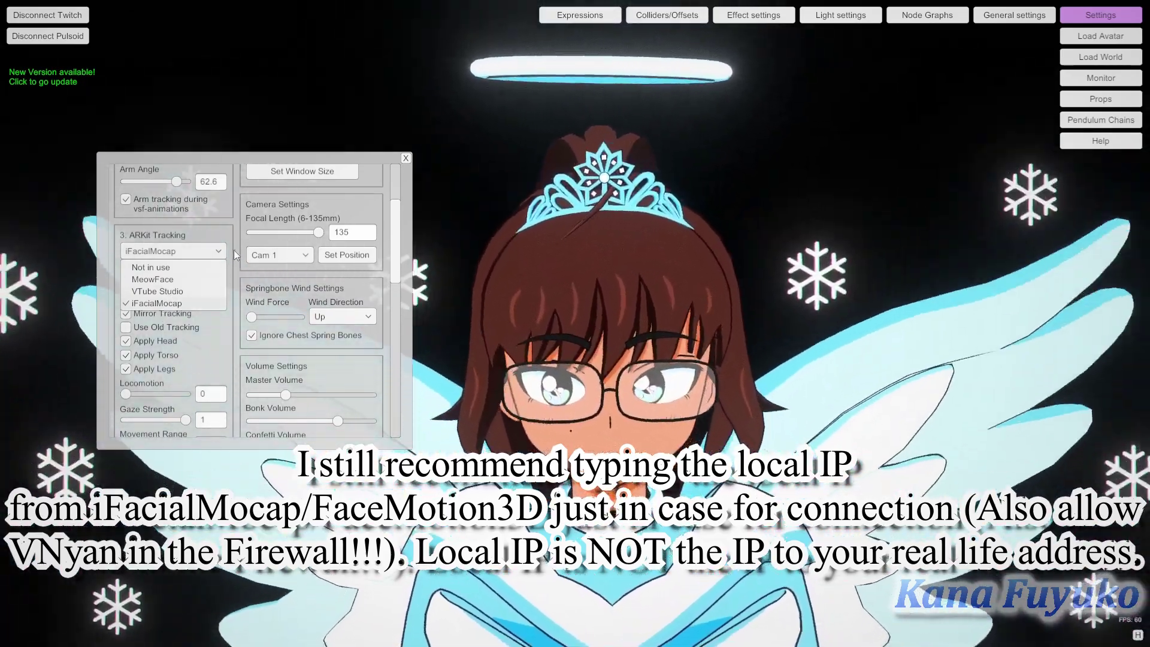
left_click(157, 302)
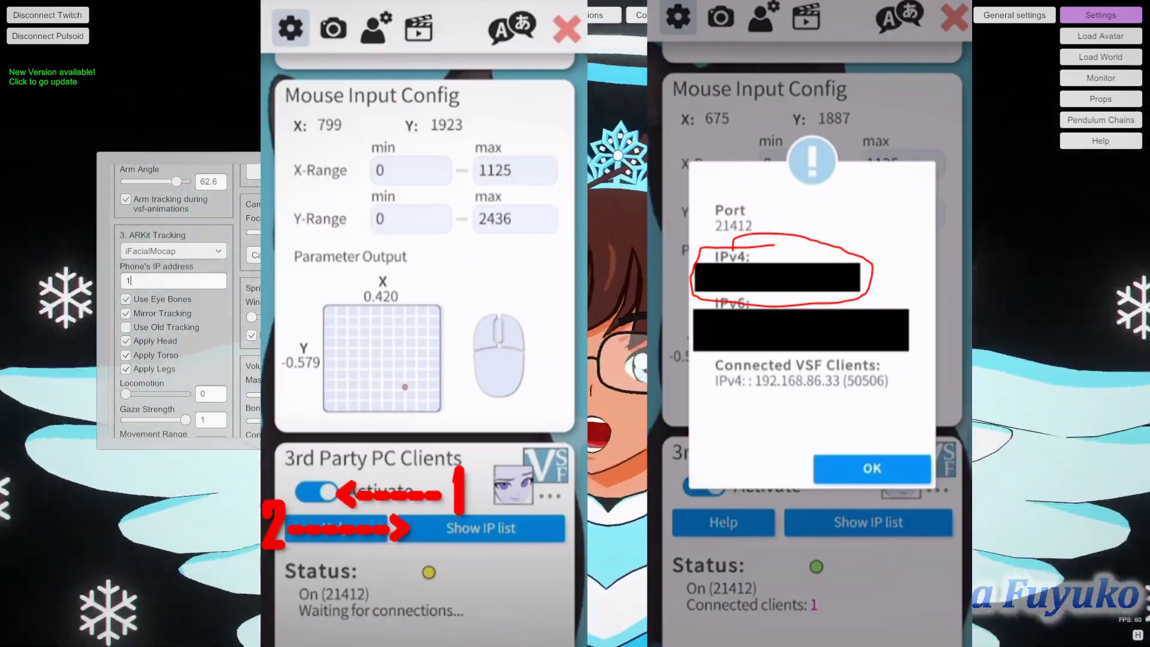
scroll(170, 320, "down", 2)
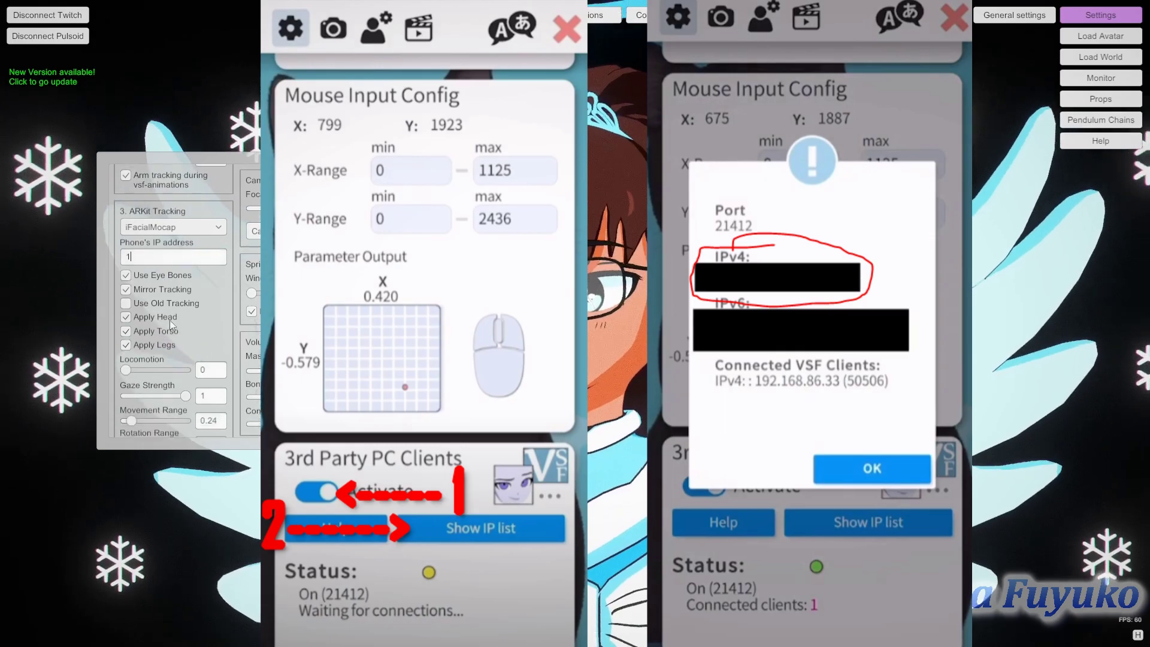
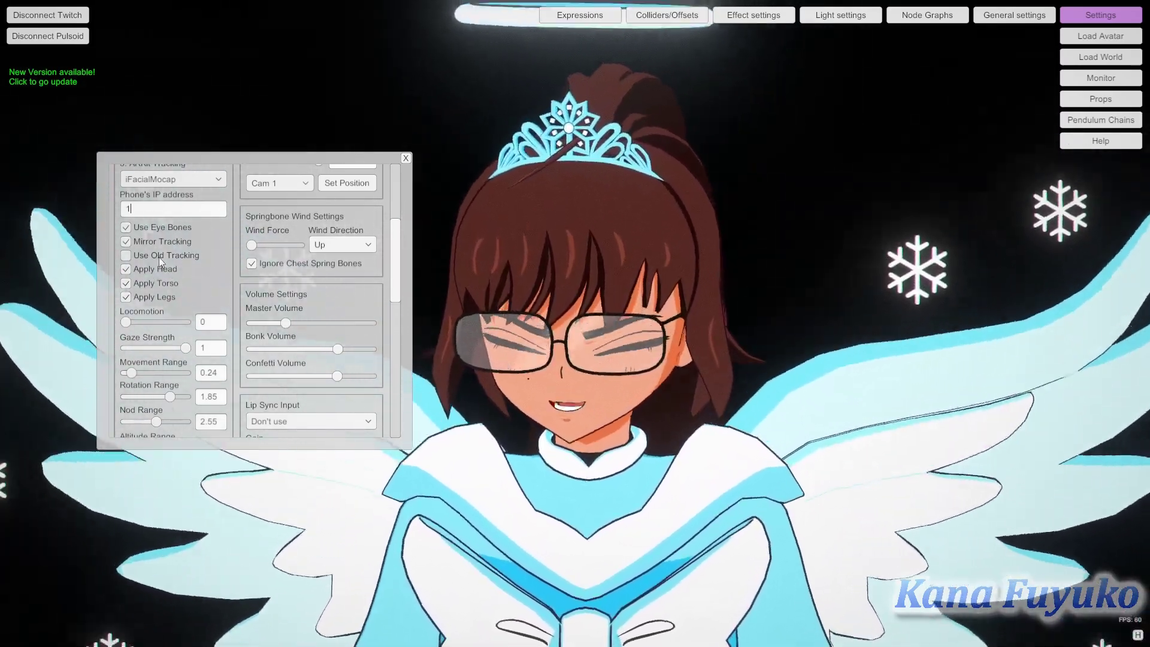
- Bring the whole avatar into view and set the ARKit Locomotion to 1
scroll(636, 445, "down", 5)
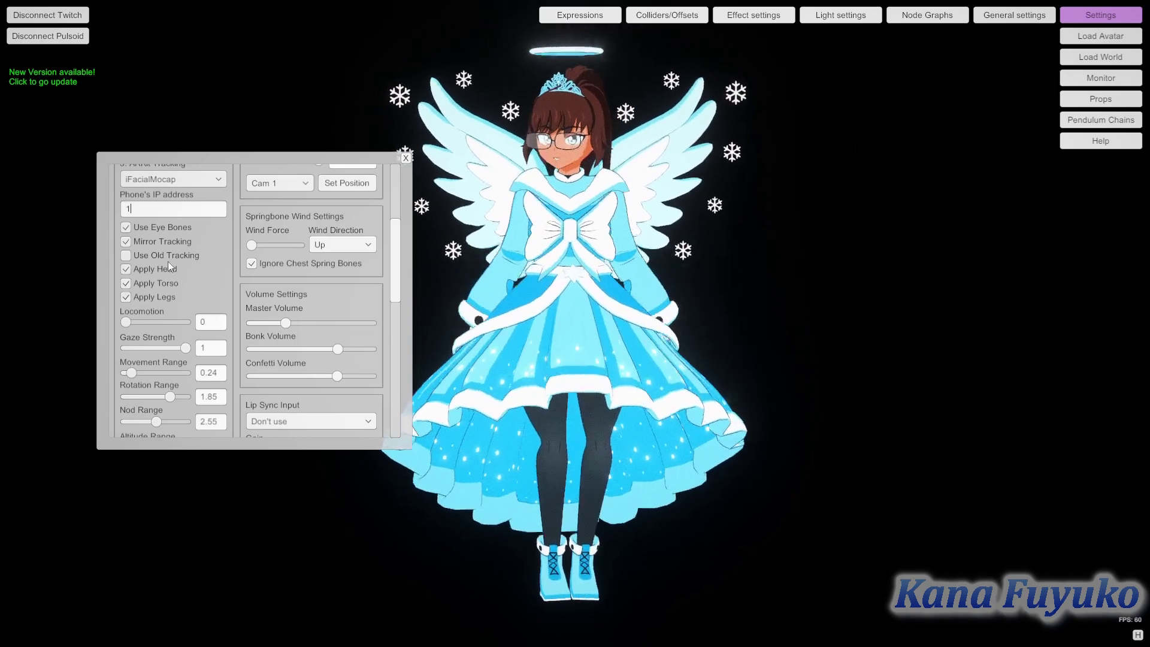
scroll(156, 362, "down", 4)
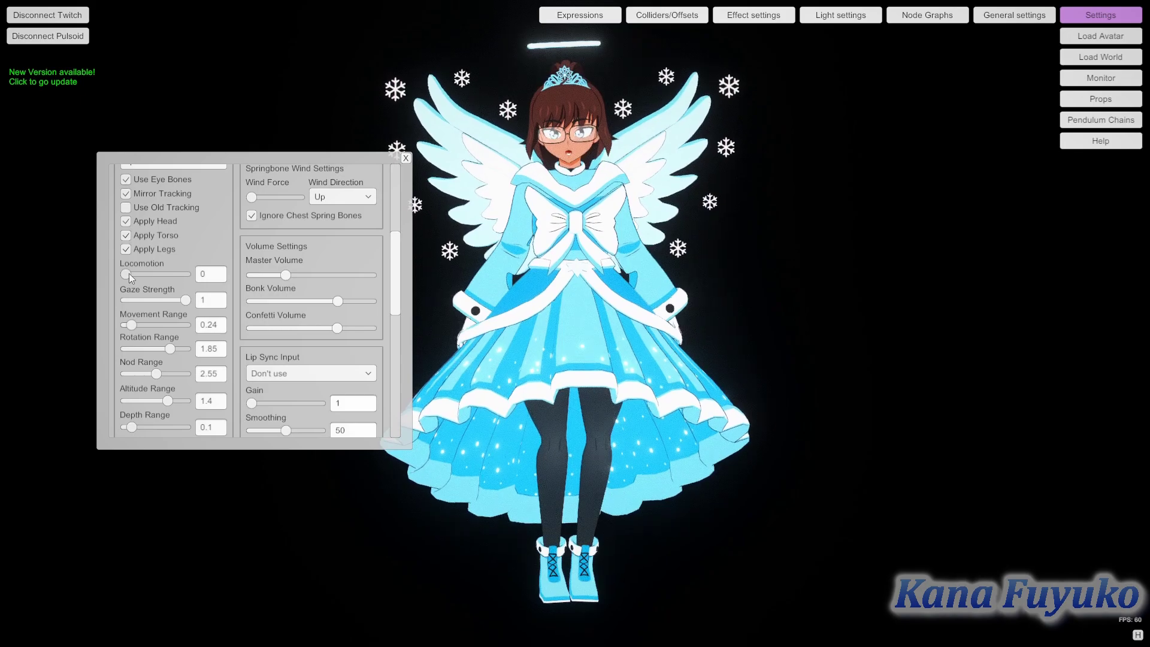
left_click_drag(124, 275, 232, 274)
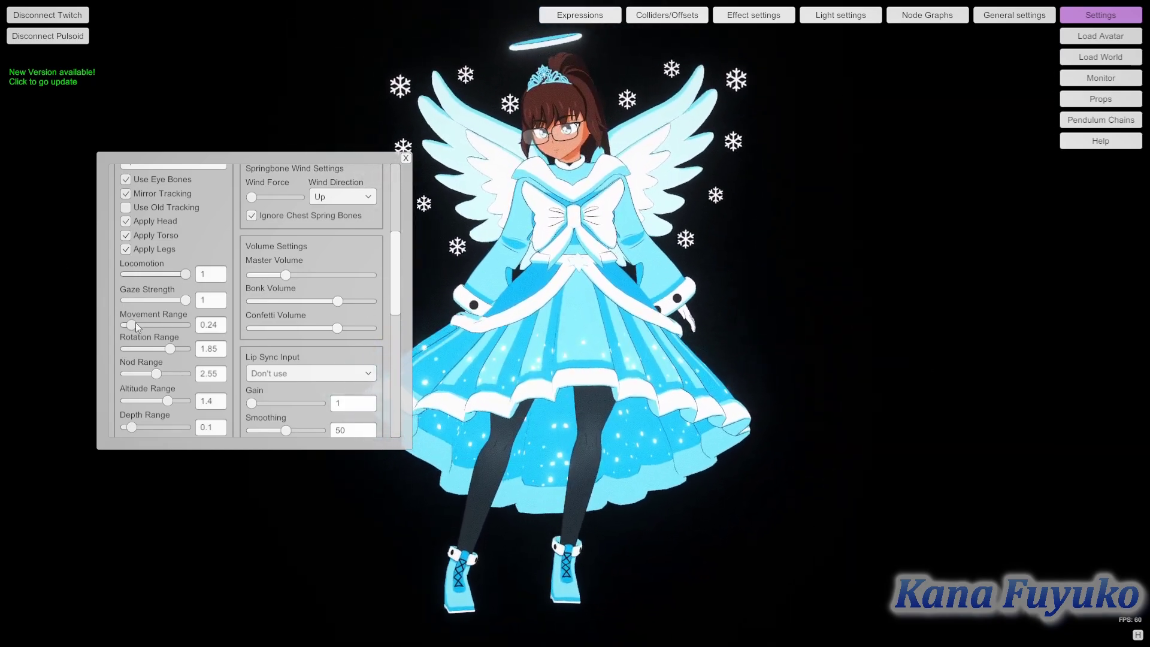
- Set the ARKit Movement Range to 0.2 and Jitter Removal to 8
left_click_drag(132, 325, 187, 325)
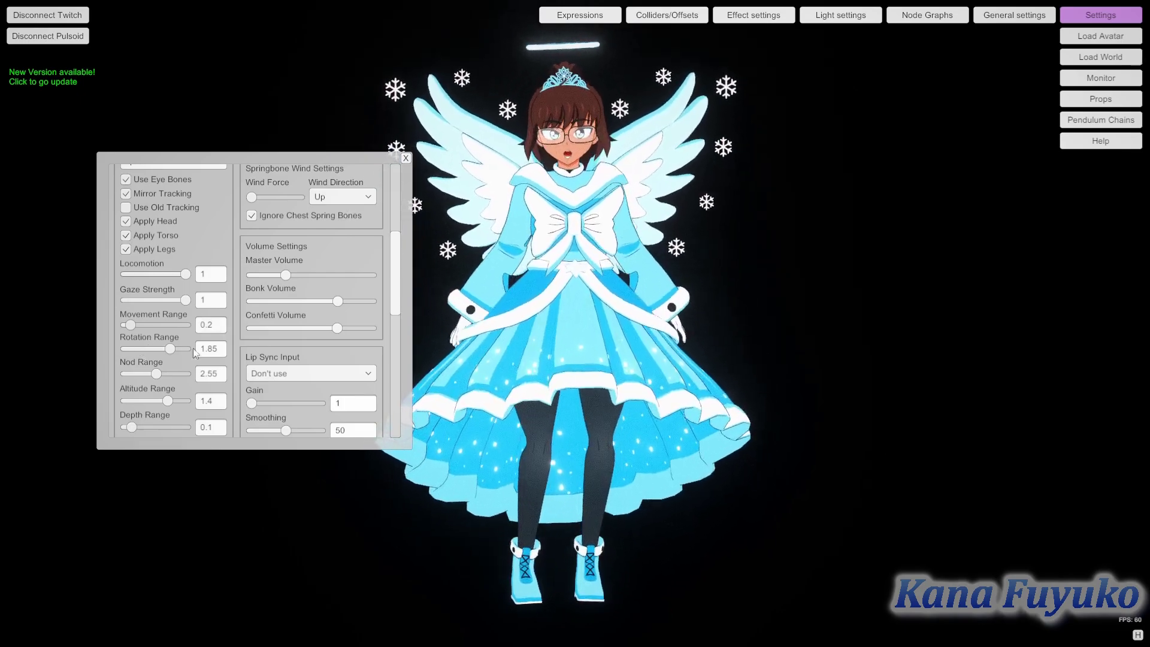
scroll(161, 327, "down", 1)
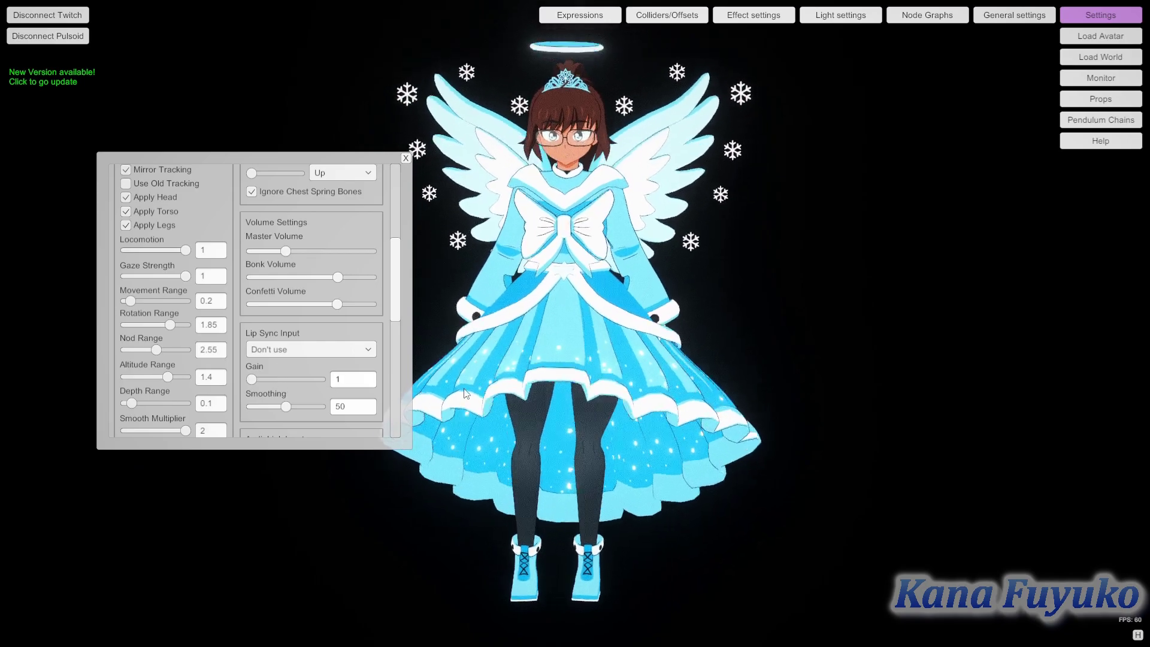
scroll(144, 355, "down", 1)
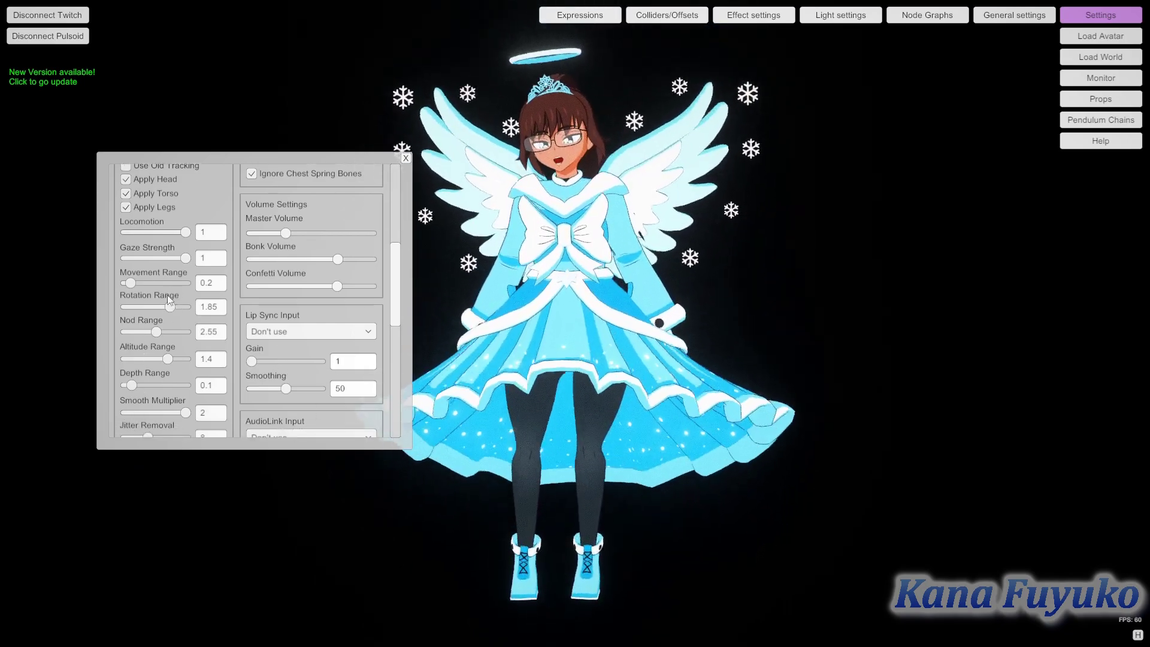
scroll(150, 359, "down", 2)
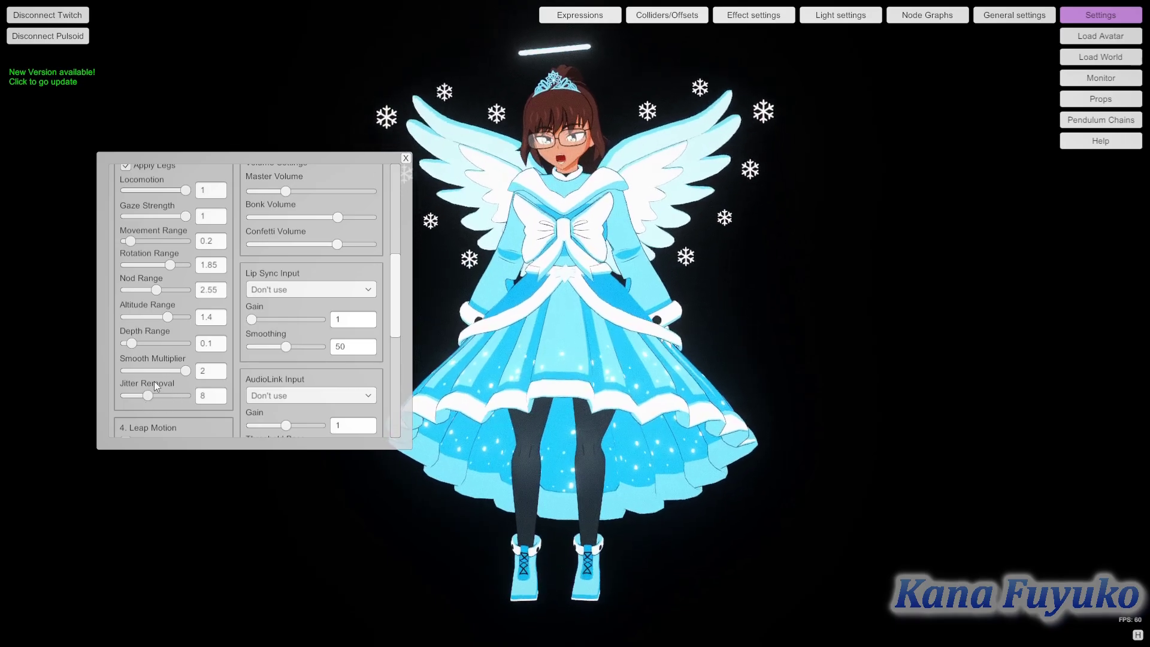
left_click_drag(153, 395, 160, 398)
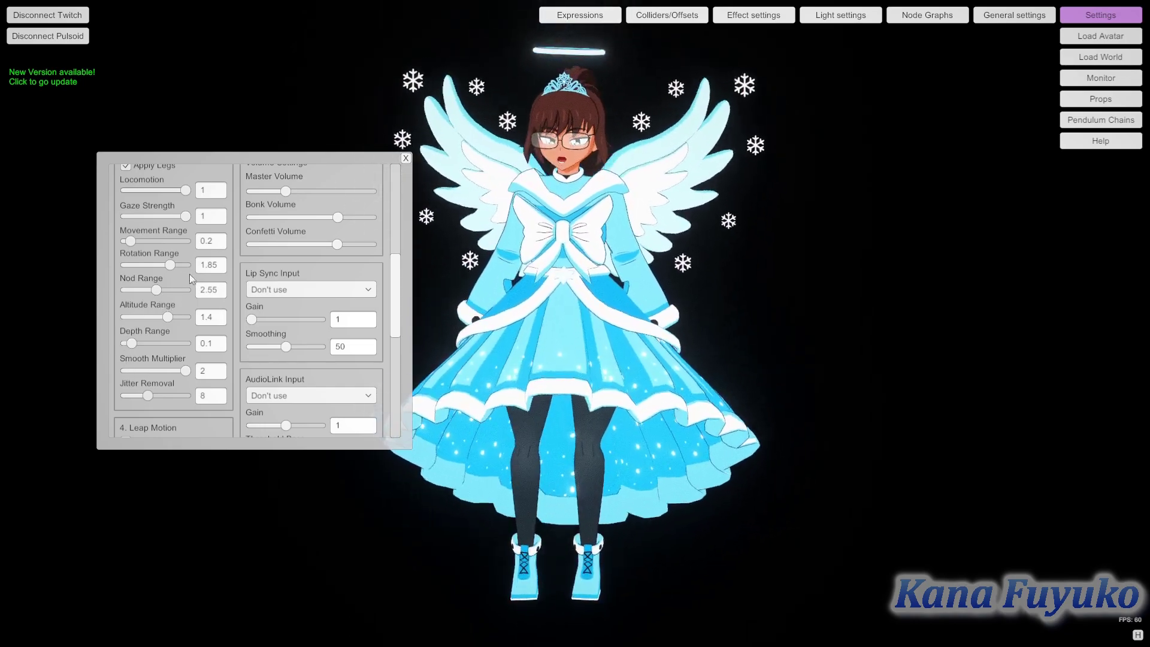
- Return the ARKit Locomotion to 0
scroll(203, 321, "down", 3)
scroll(197, 324, "up", 3)
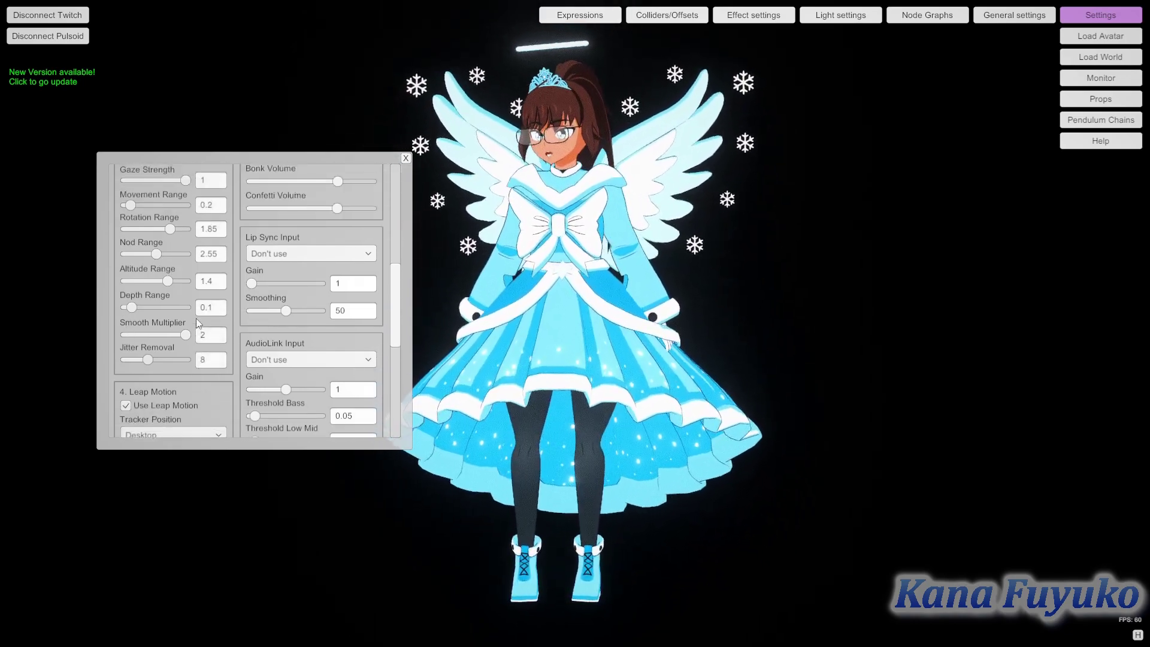
scroll(199, 278, "up", 3)
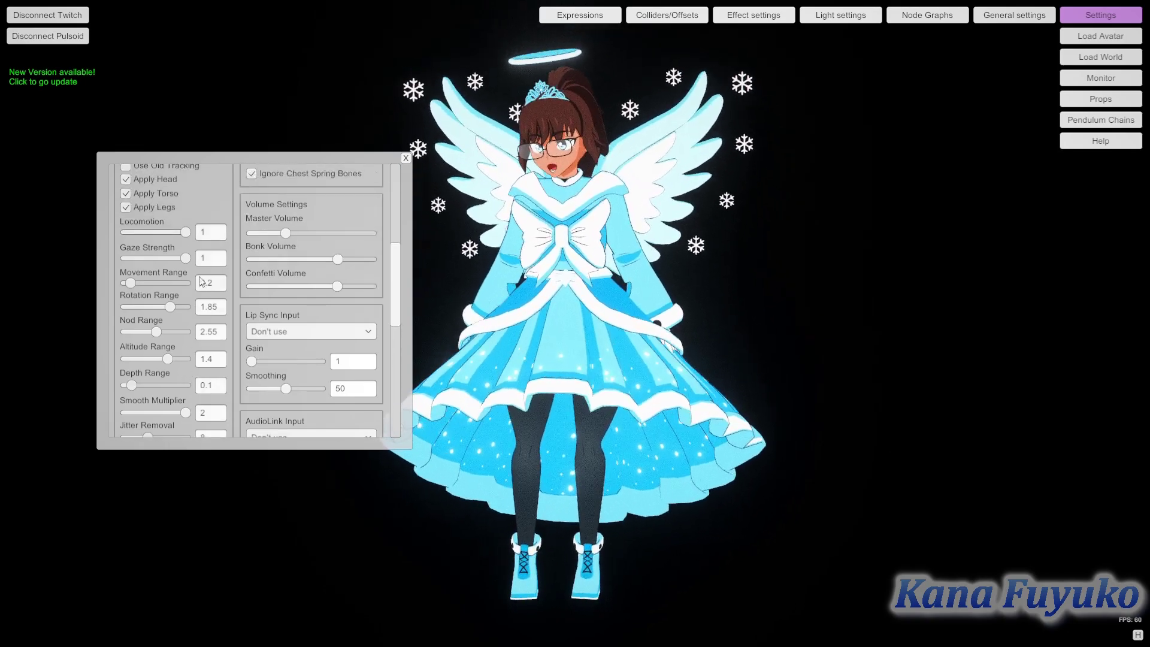
left_click_drag(189, 234, 80, 238)
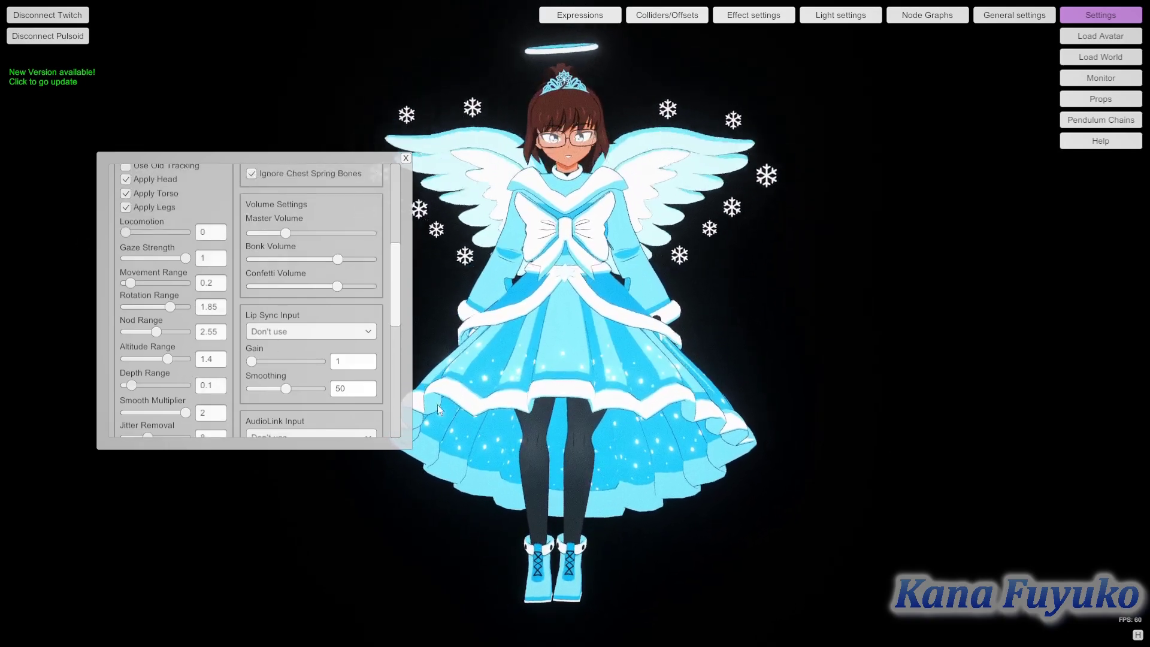
- Examine the Leap Motion options, the WebSockets section and the AudioLink thresholds, with the avatar framed close up
scroll(194, 378, "down", 1)
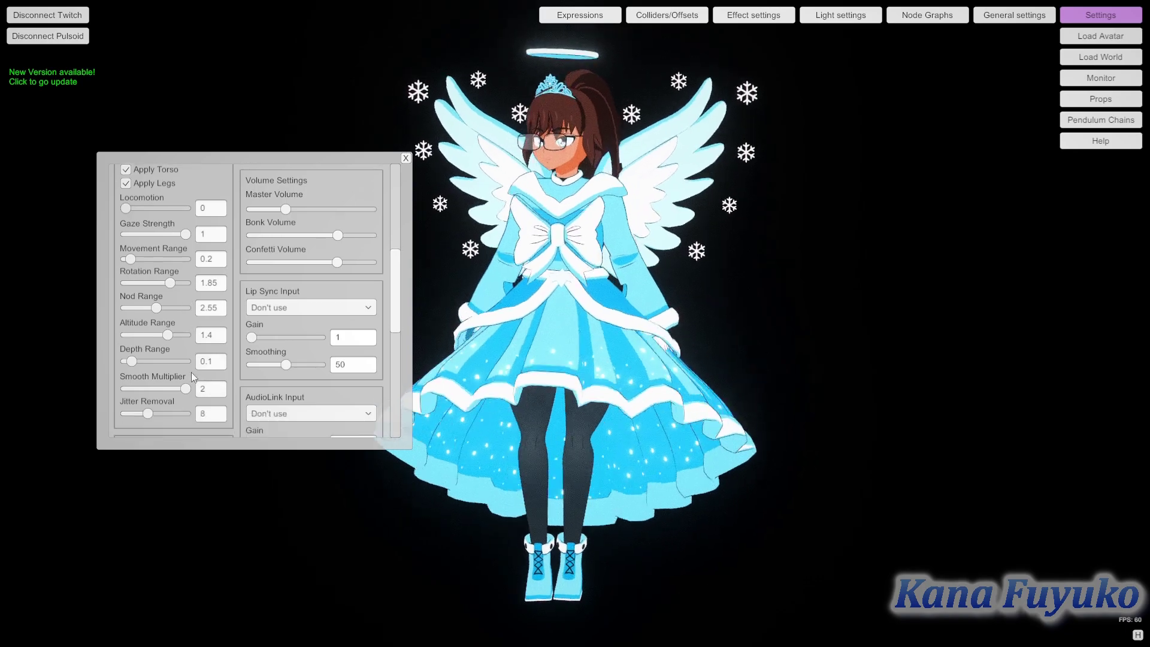
scroll(192, 372, "down", 8)
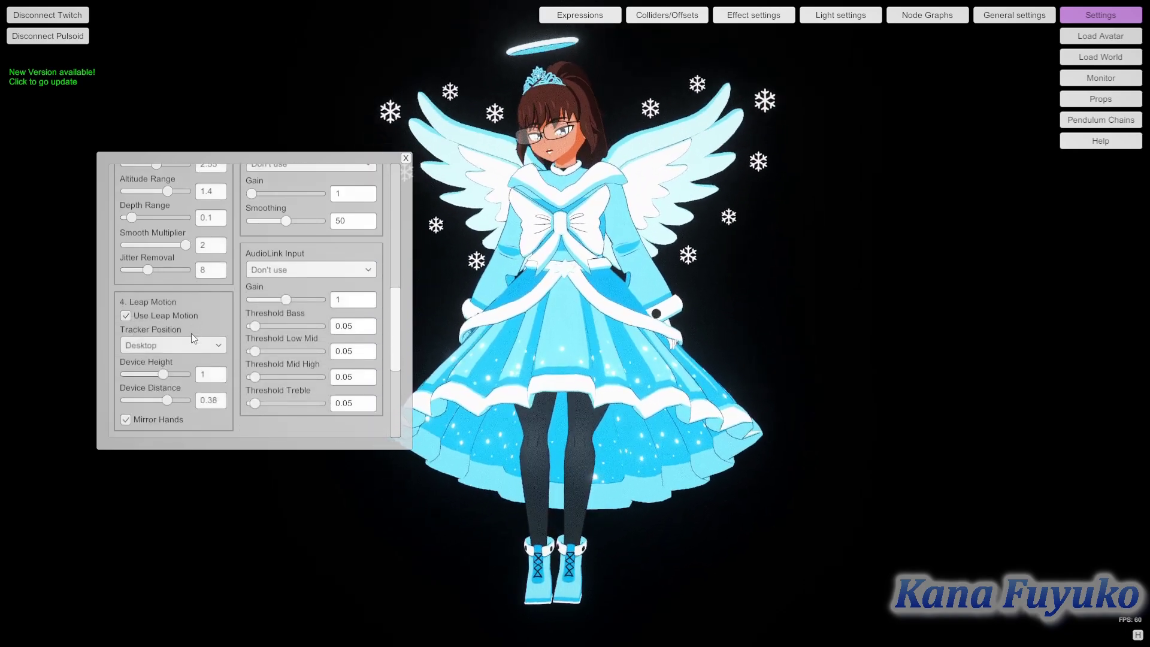
scroll(189, 346, "down", 1)
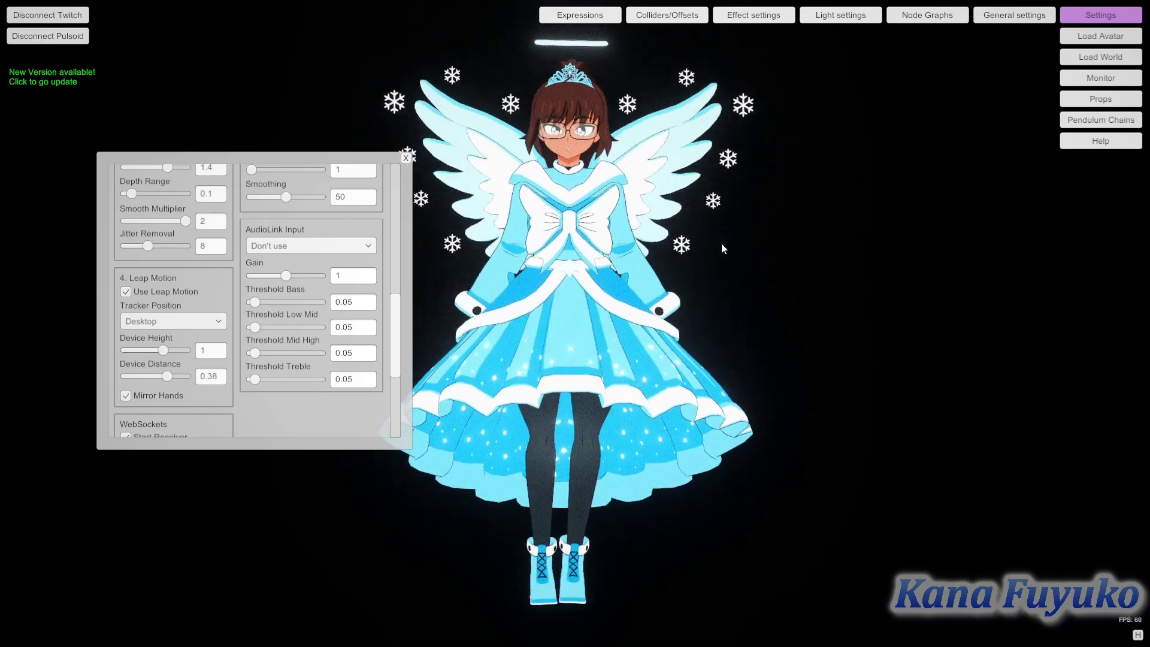
scroll(635, 250, "up", 5)
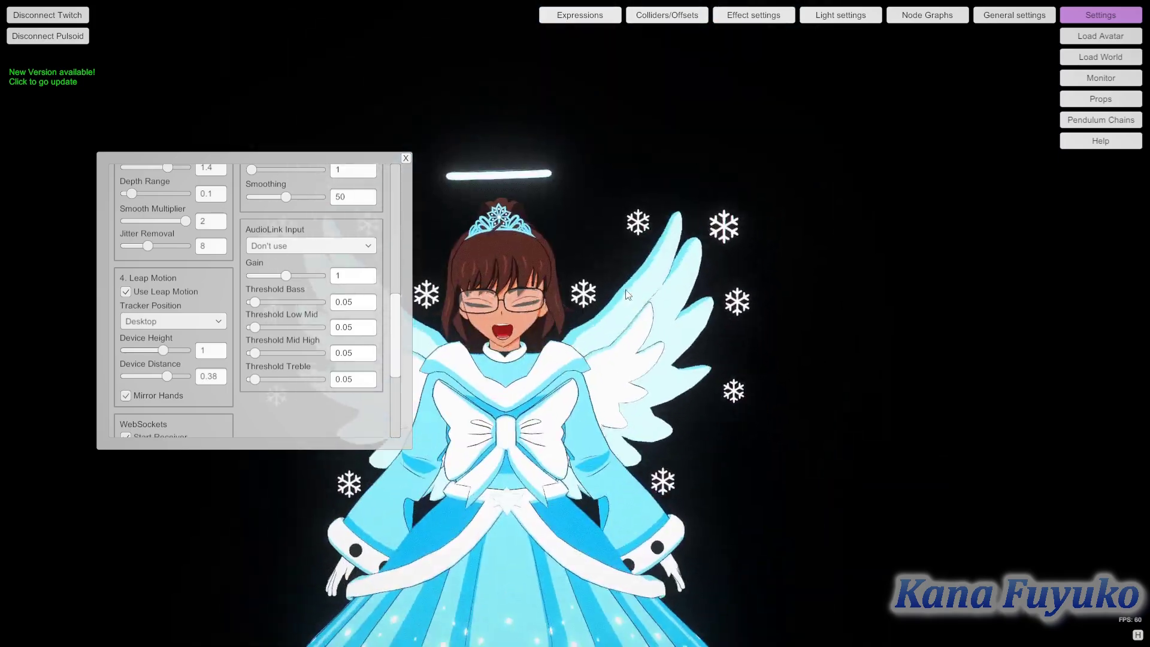
scroll(641, 283, "up", 2)
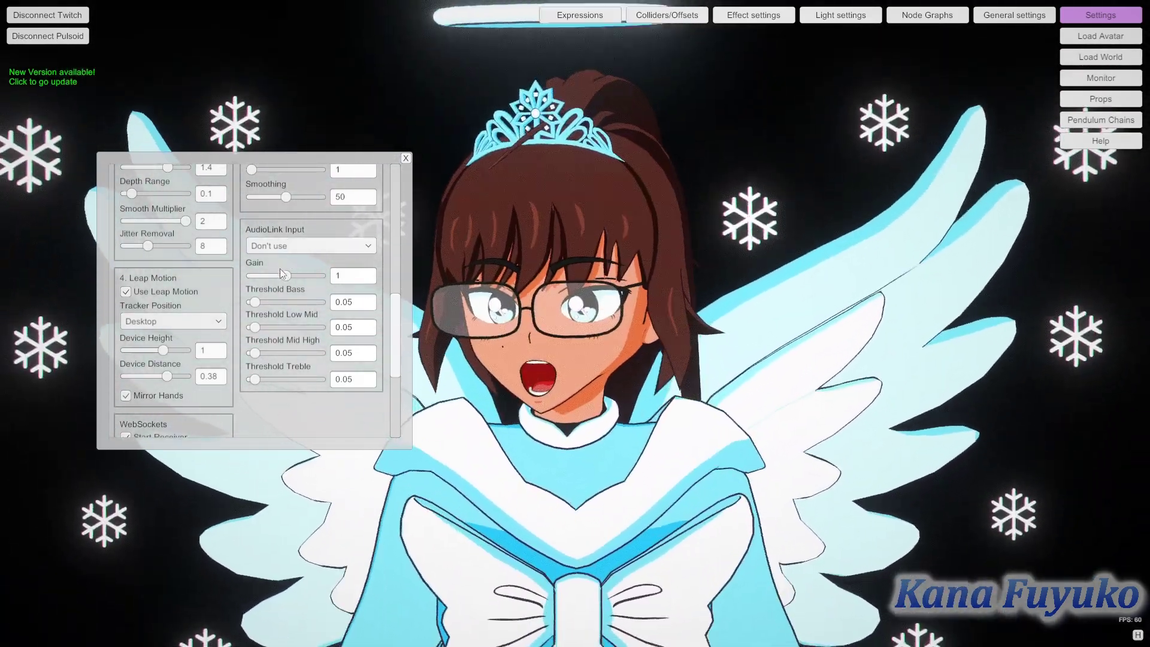
scroll(239, 319, "up", 1)
scroll(238, 326, "down", 3)
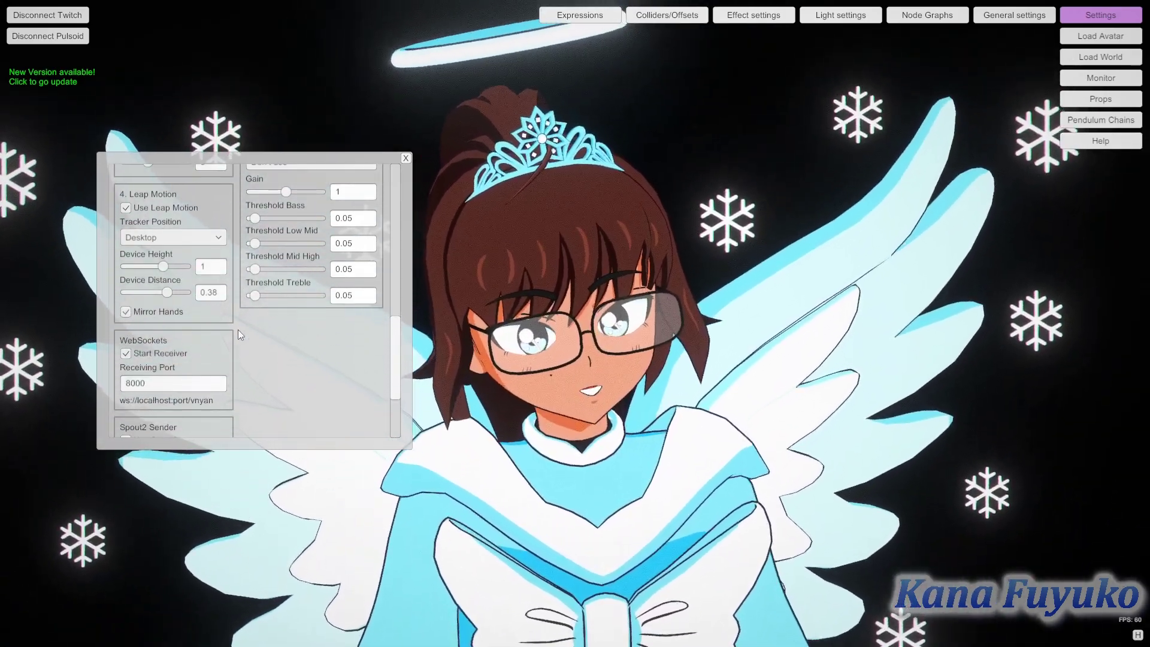
scroll(239, 331, "down", 1)
scroll(239, 331, "up", 2)
scroll(238, 330, "up", 2)
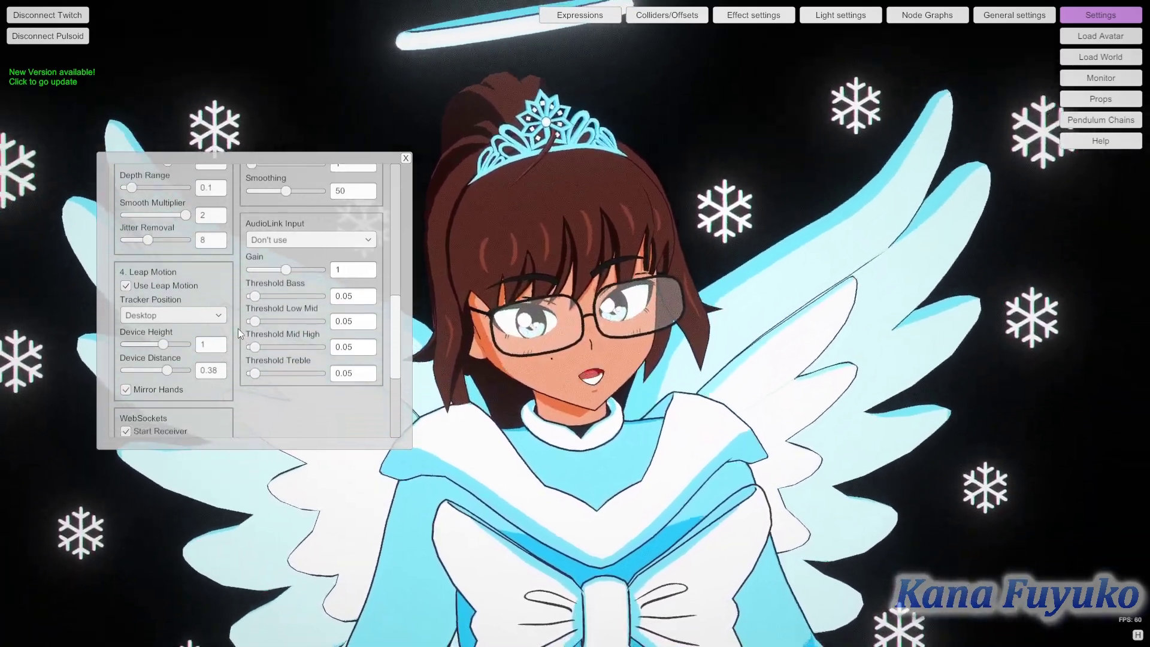
- Open the list of microphones available as the Lip Sync Input
scroll(238, 329, "up", 1)
scroll(236, 315, "up", 3)
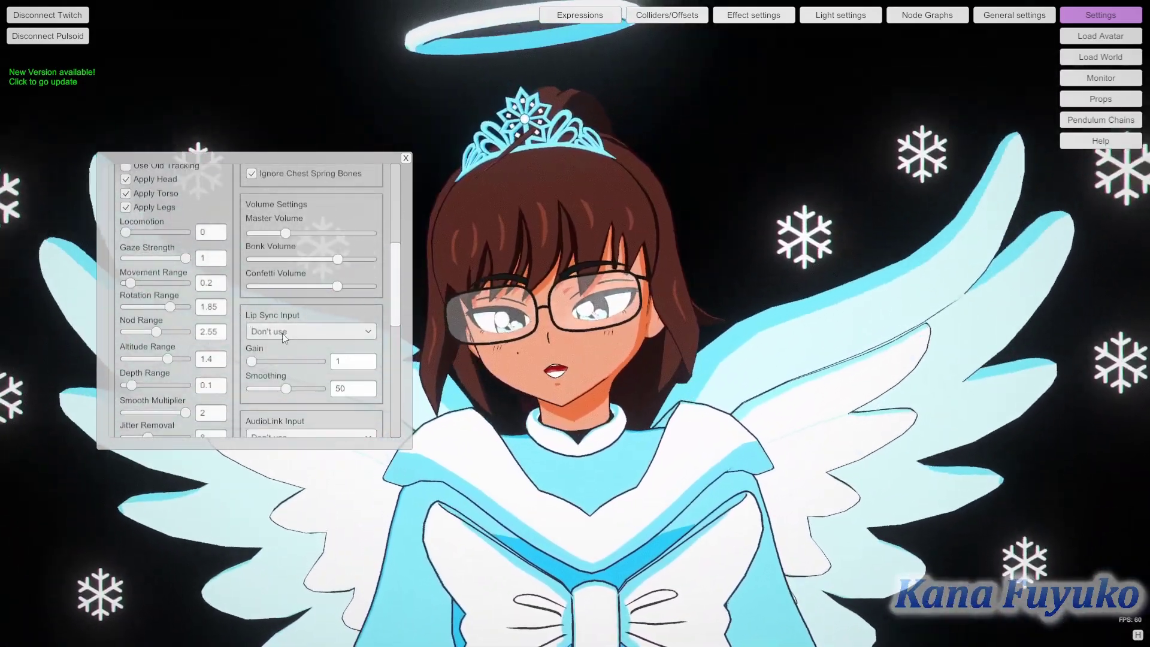
left_click(282, 332)
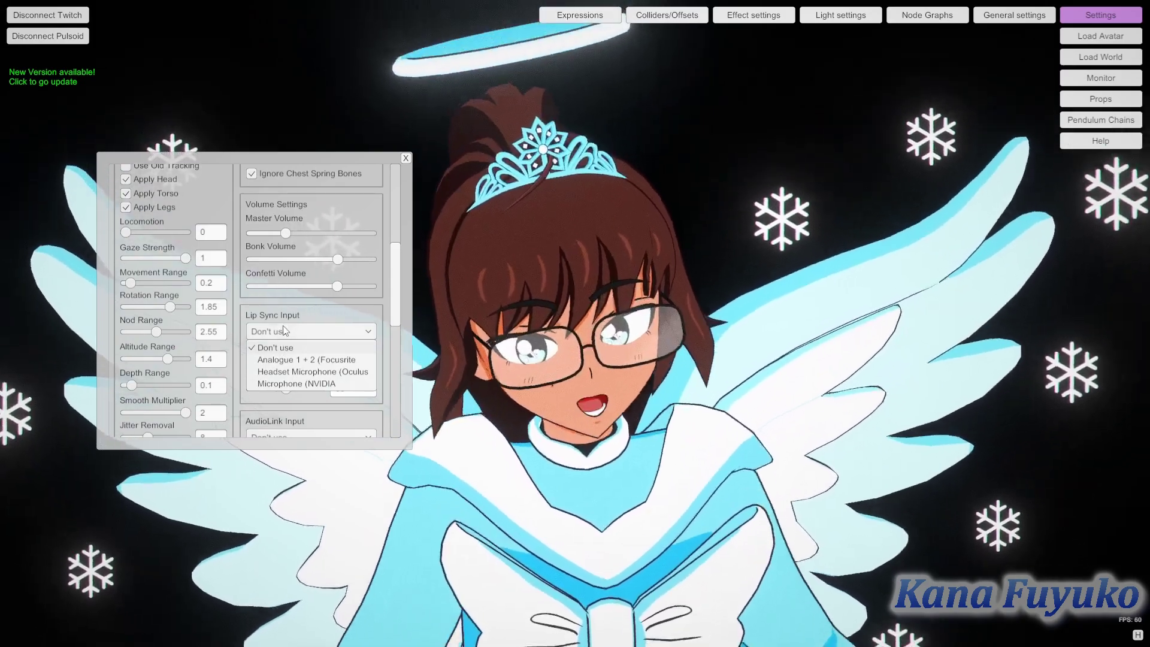